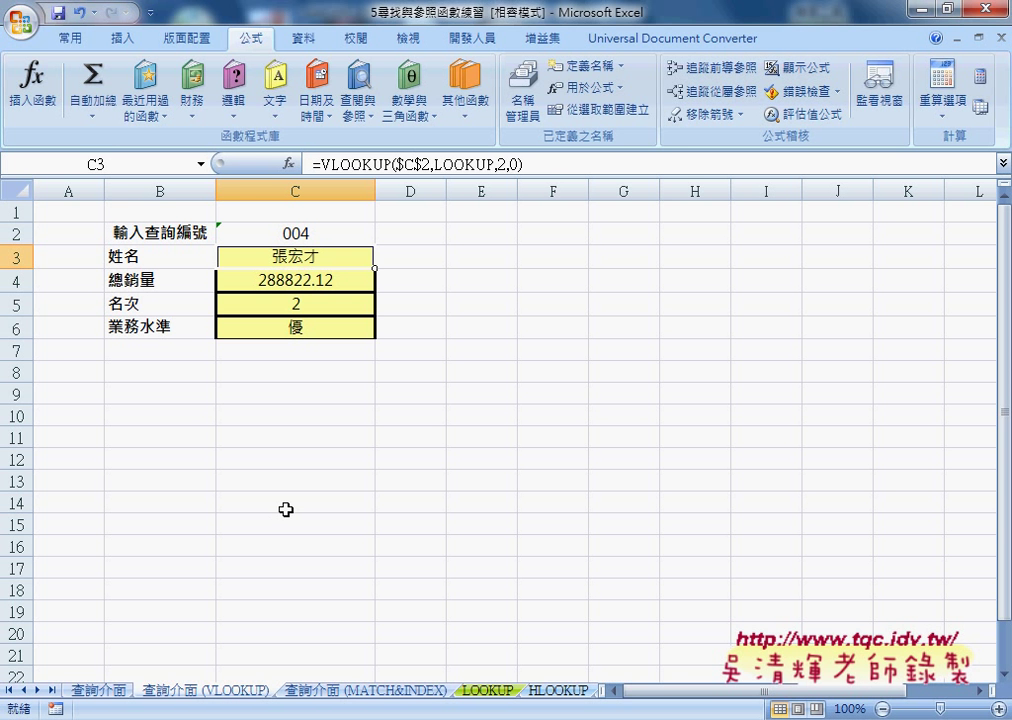
- Go to the 查詢介面 (MATCH&INDEX) sheet and view C3's =INDEX(LOOKUP,MATCH(C2,編號,0),2) formula
left_click(365, 690)
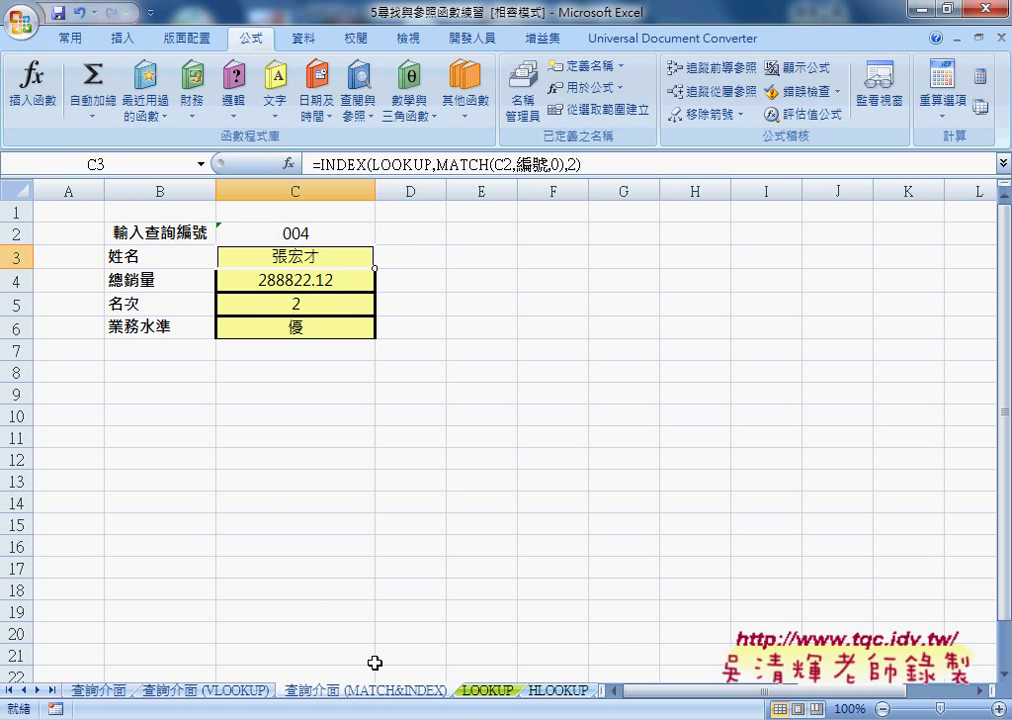
left_click(399, 473)
left_click(337, 260)
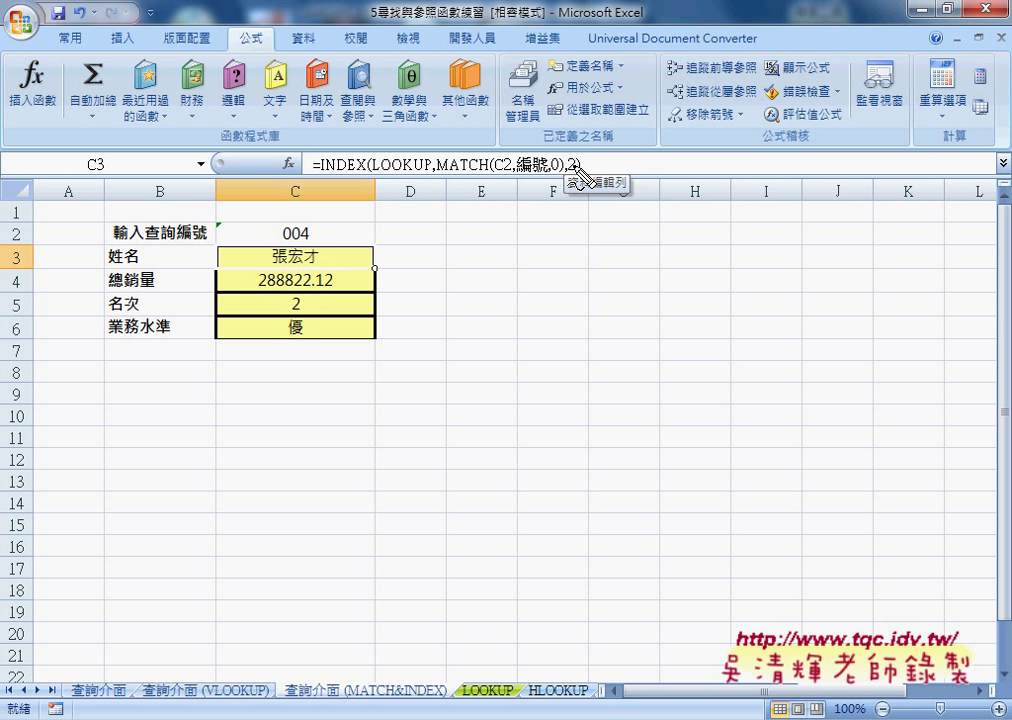
left_click_drag(437, 173, 490, 173)
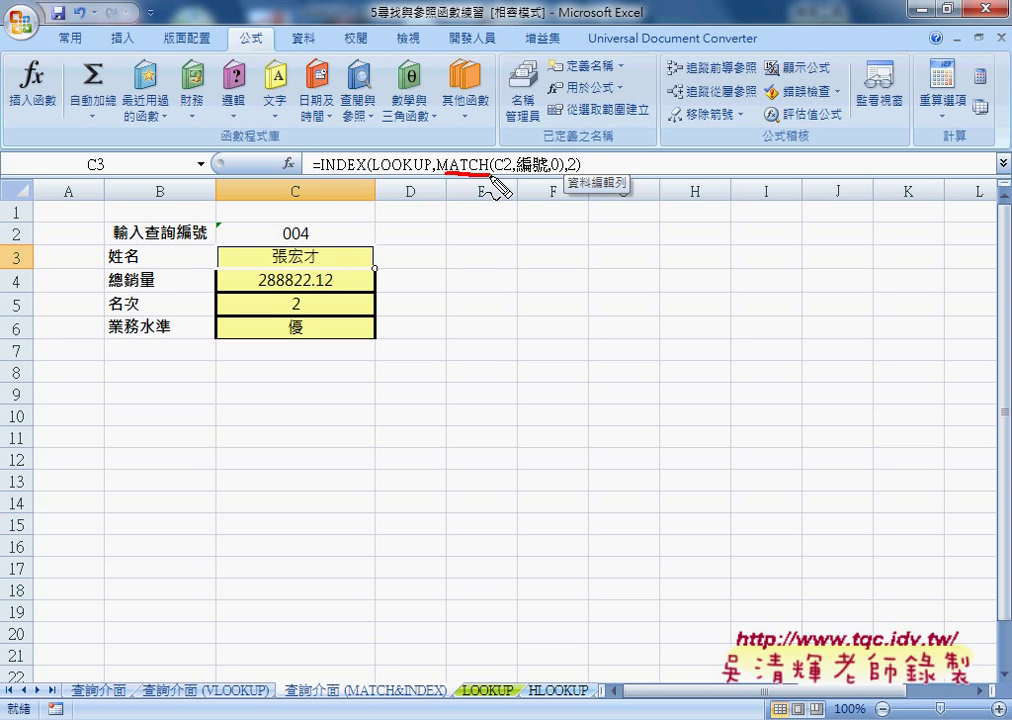
left_click_drag(321, 173, 364, 172)
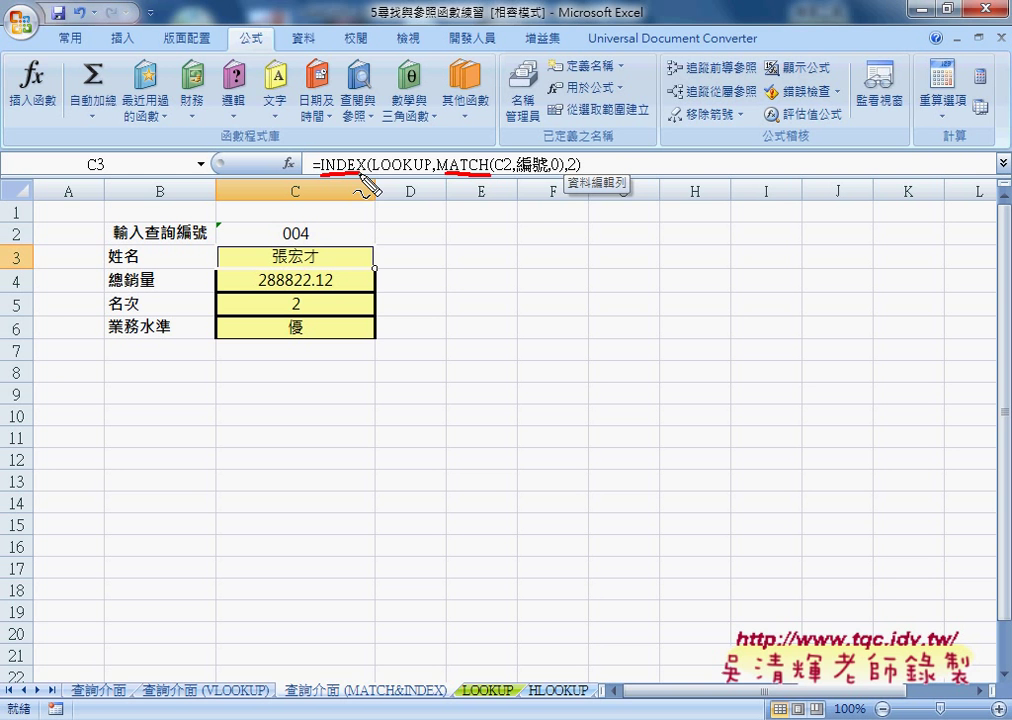
mouse_move(441, 172)
left_mouse_down()
mouse_move(459, 180)
mouse_move(553, 163)
mouse_move(552, 178)
left_mouse_up()
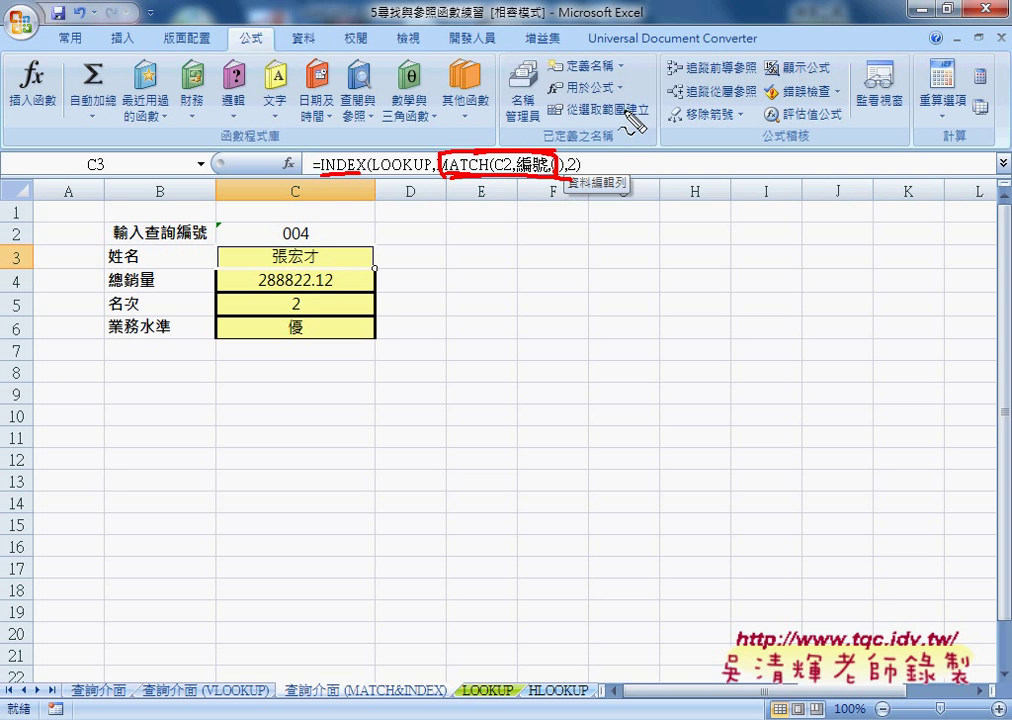
mouse_move(628, 108)
left_mouse_down()
mouse_move(501, 148)
mouse_move(517, 132)
left_mouse_up()
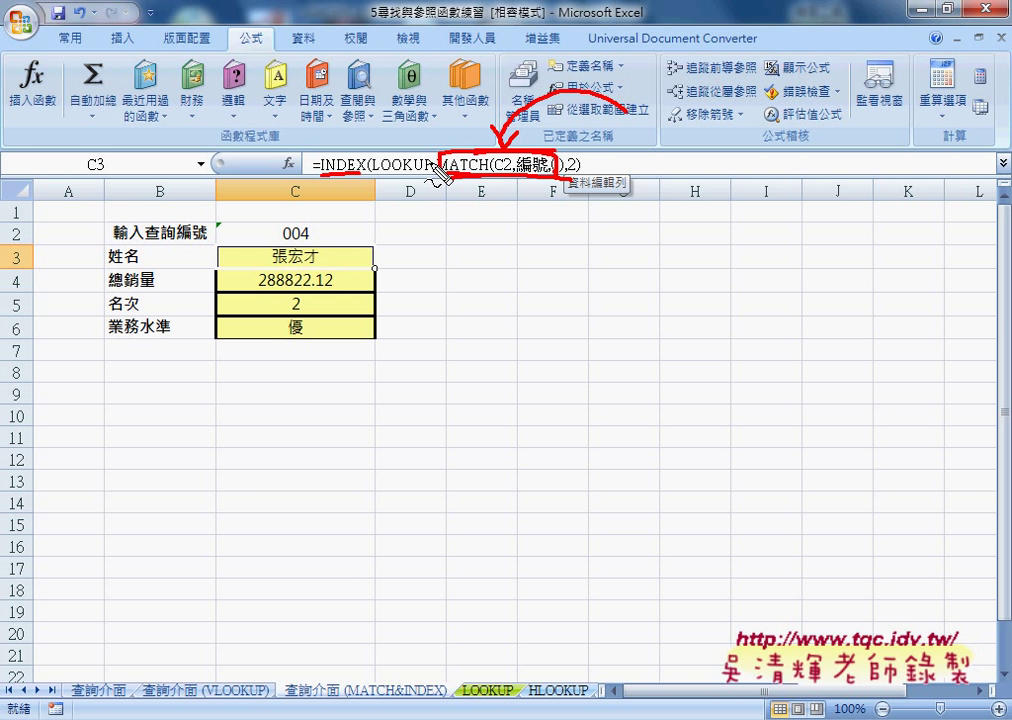
left_click_drag(362, 180, 578, 182)
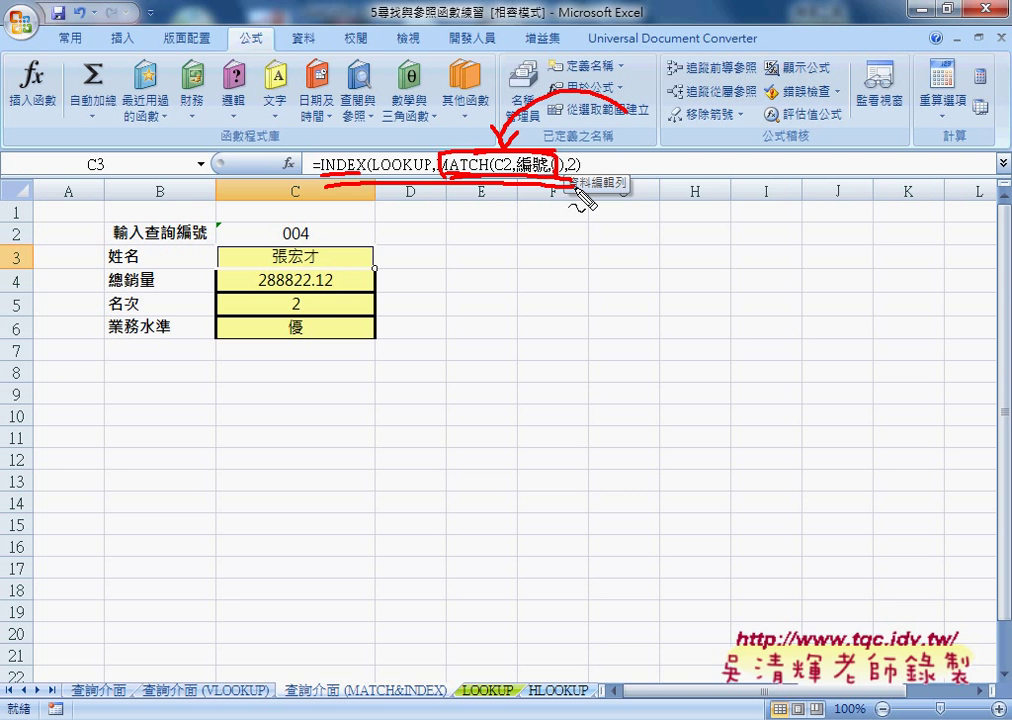
key("Escape")
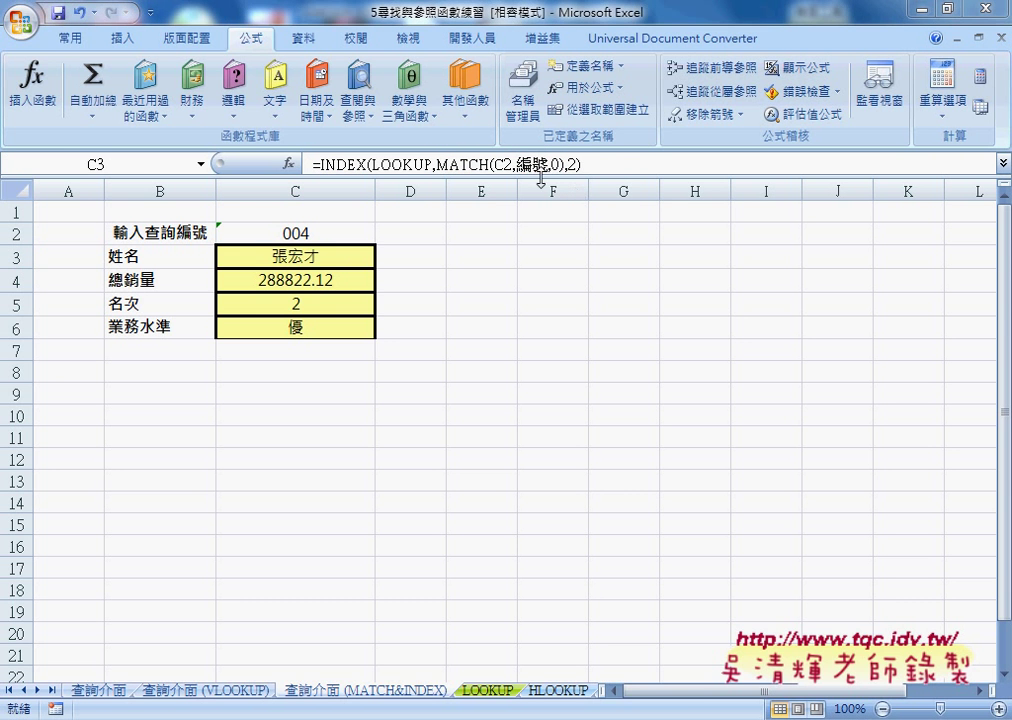
- Clear the results in C3:C6 and start inserting a new function into C3
left_click_drag(332, 259, 323, 319)
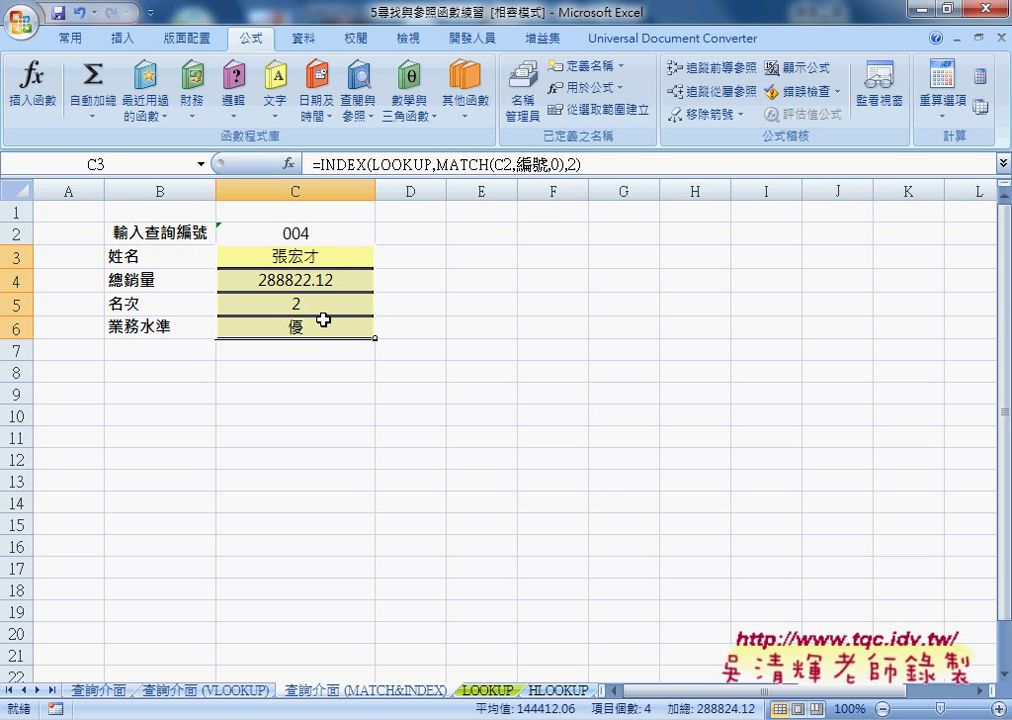
key("Delete")
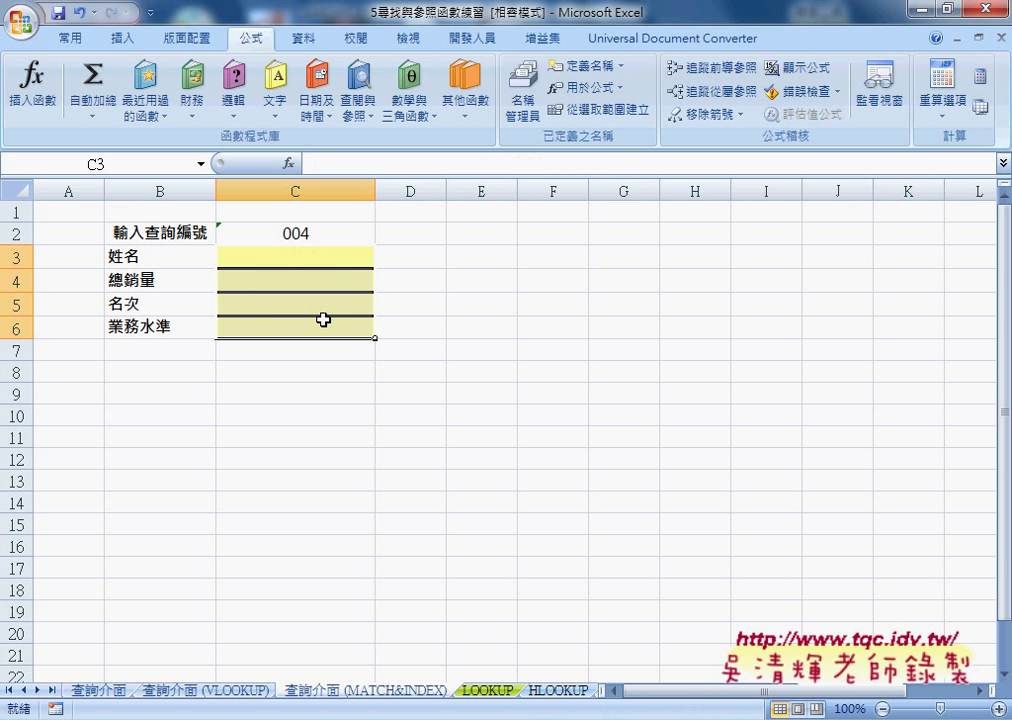
left_click(313, 259)
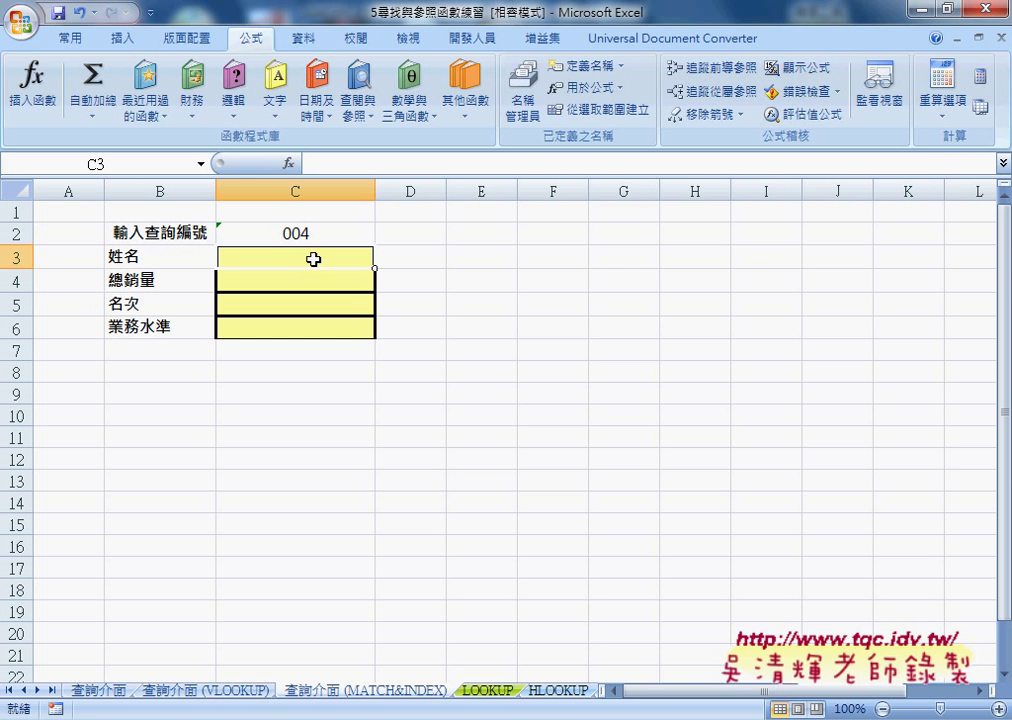
left_click(289, 163)
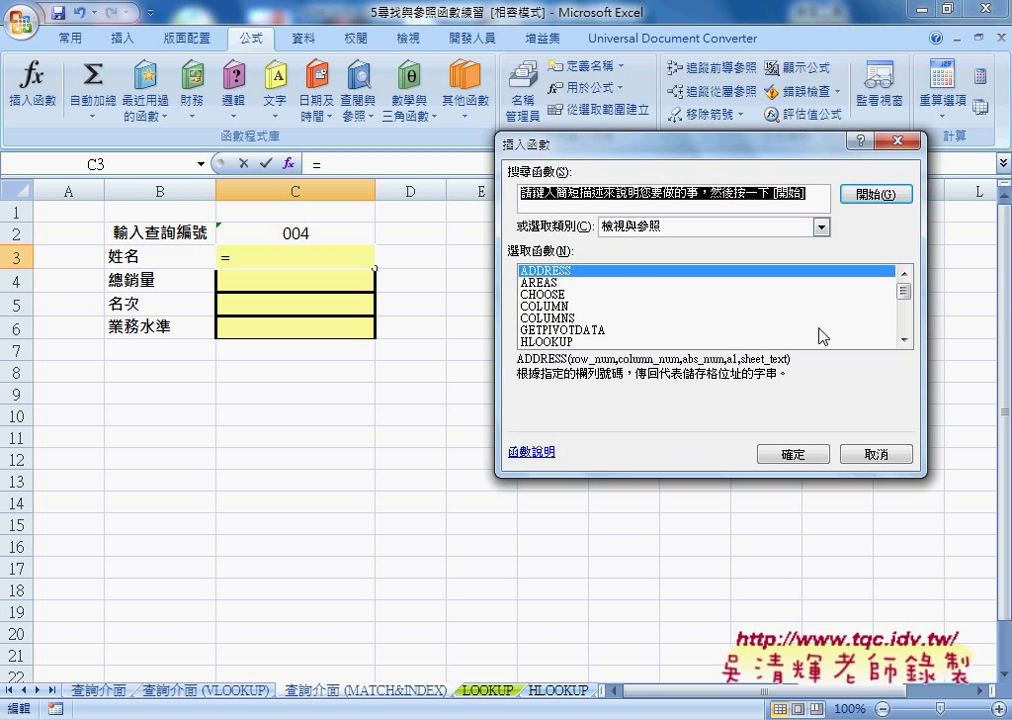
- Select MATCH in the Insert Function list and open its 函數說明 help page
left_click(904, 341)
left_click(904, 341)
left_click(904, 341)
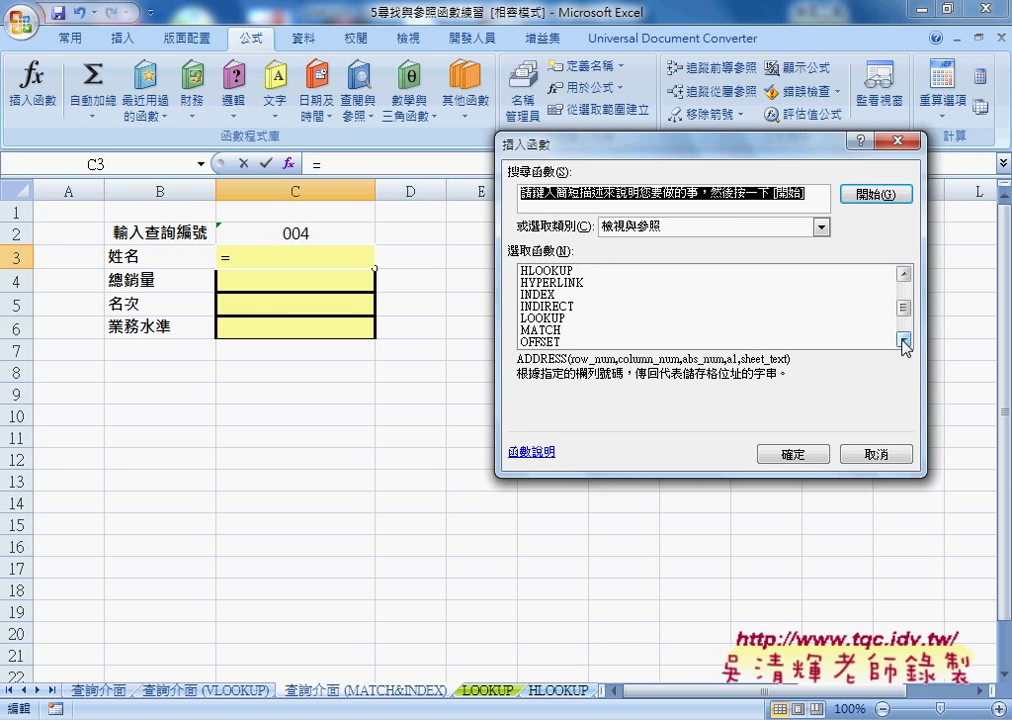
left_click(576, 330)
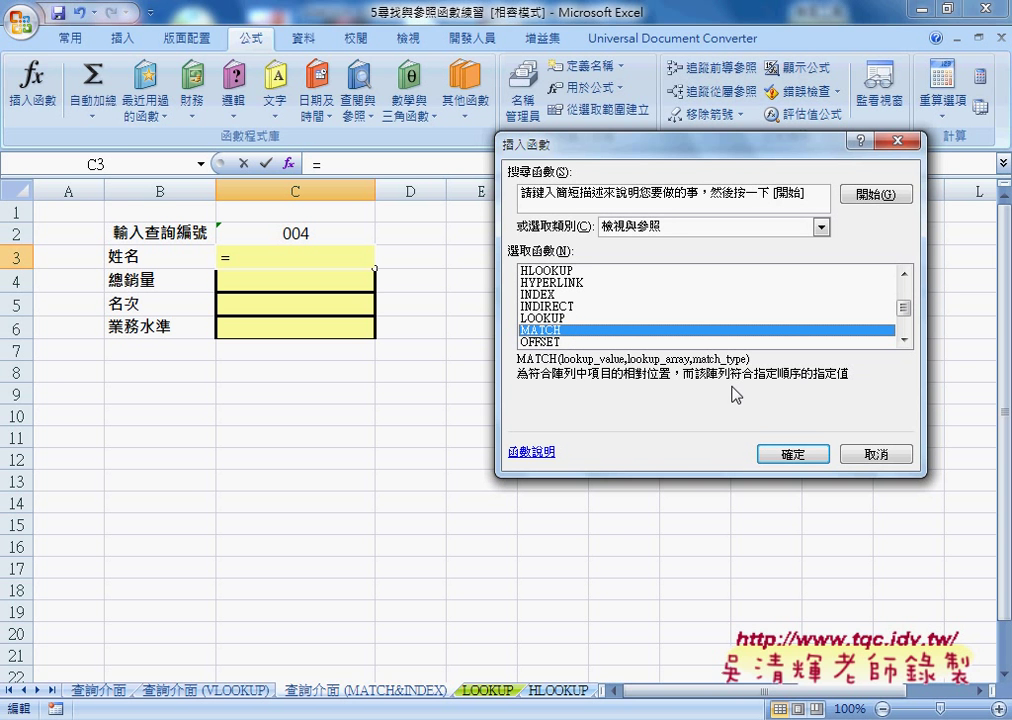
left_click(540, 455)
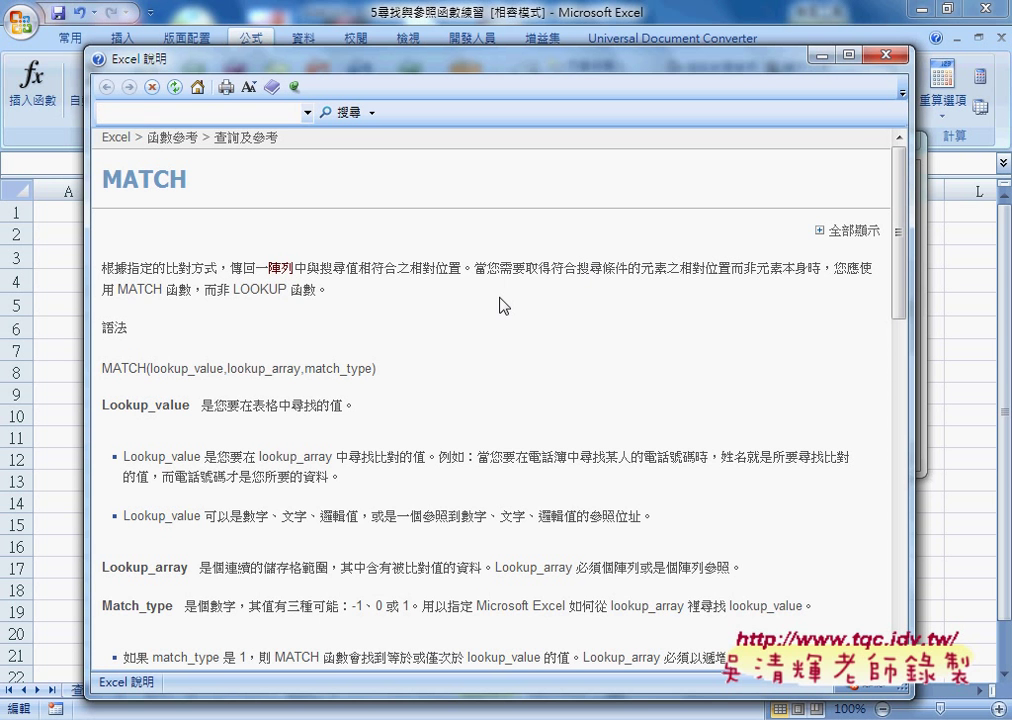
- Highlight the lookup_value and lookup_array arguments in the MATCH syntax
scroll(501, 302, "down", 3)
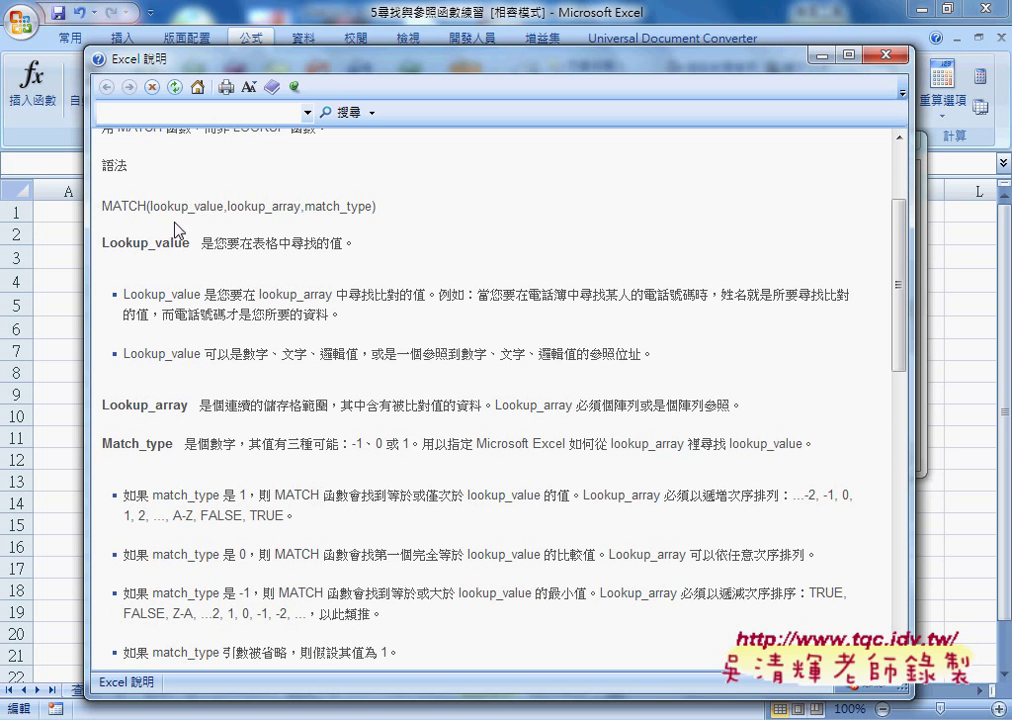
left_click_drag(150, 206, 224, 206)
left_click_drag(227, 206, 300, 206)
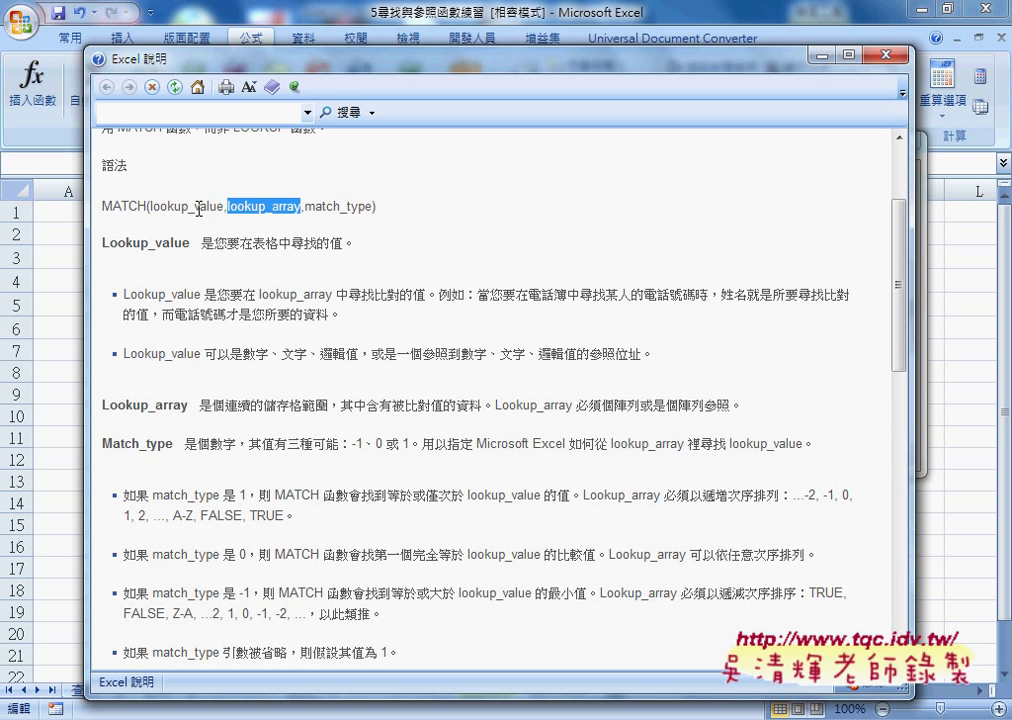
left_click_drag(150, 206, 216, 204)
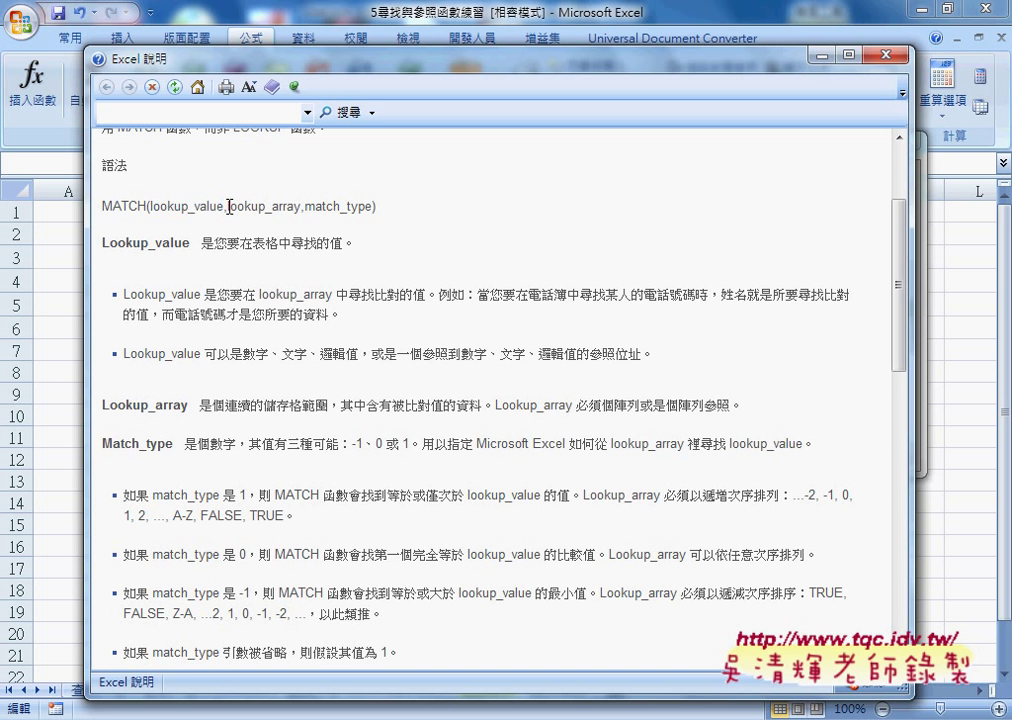
left_click_drag(228, 206, 299, 214)
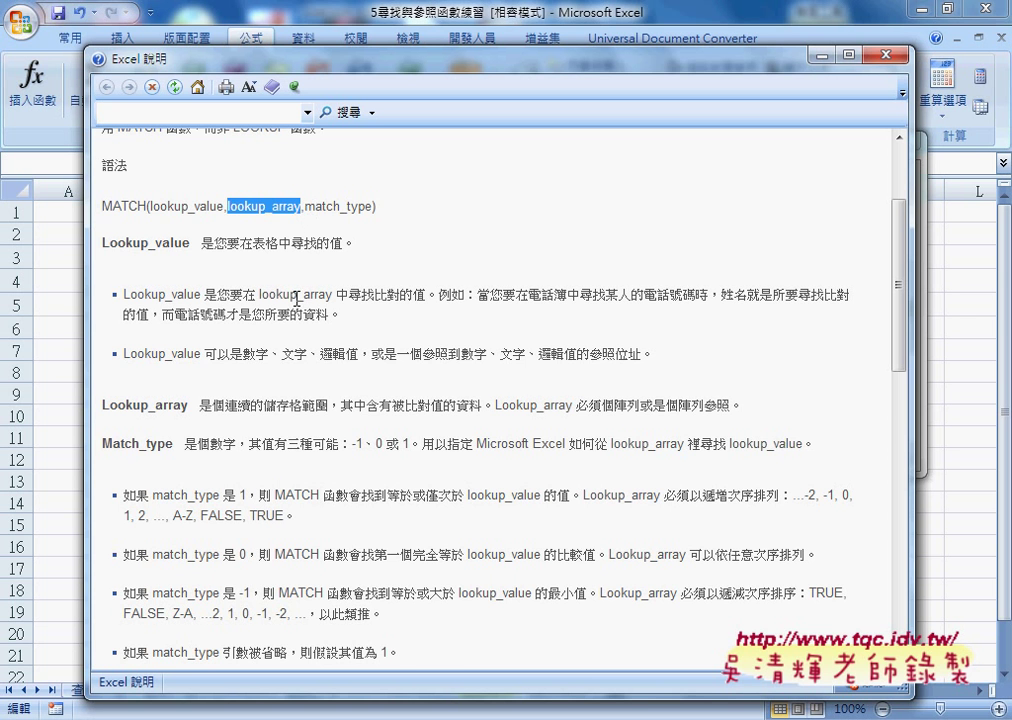
- Highlight the match_type options -1, 0 and 1 and the explanation for 1
scroll(226, 318, "down", 2)
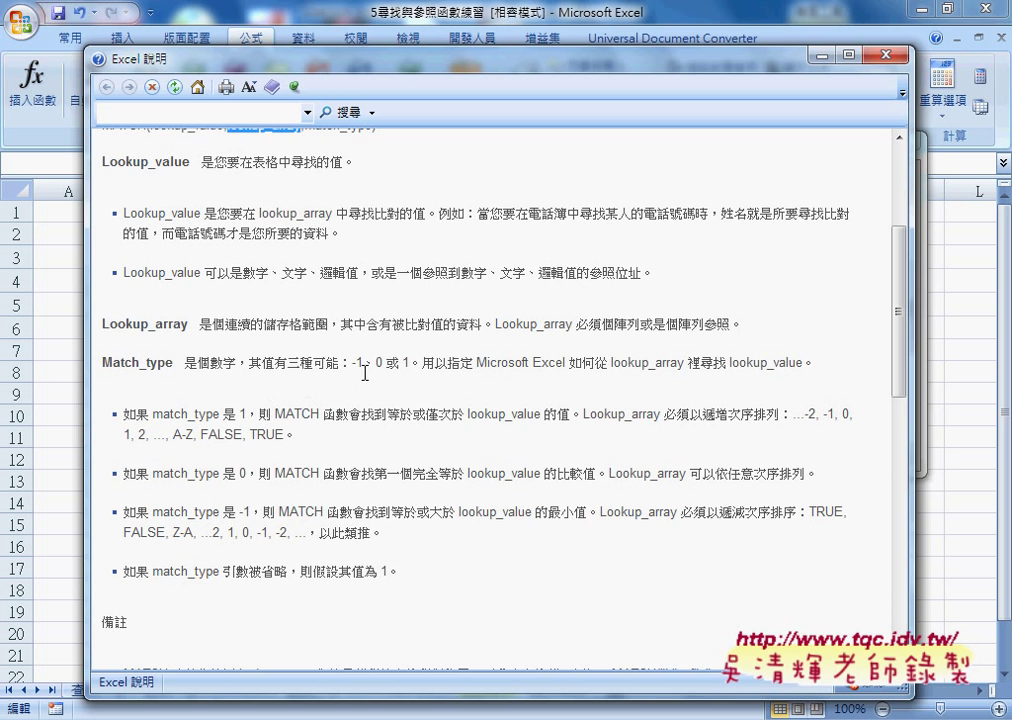
left_click_drag(340, 363, 367, 364)
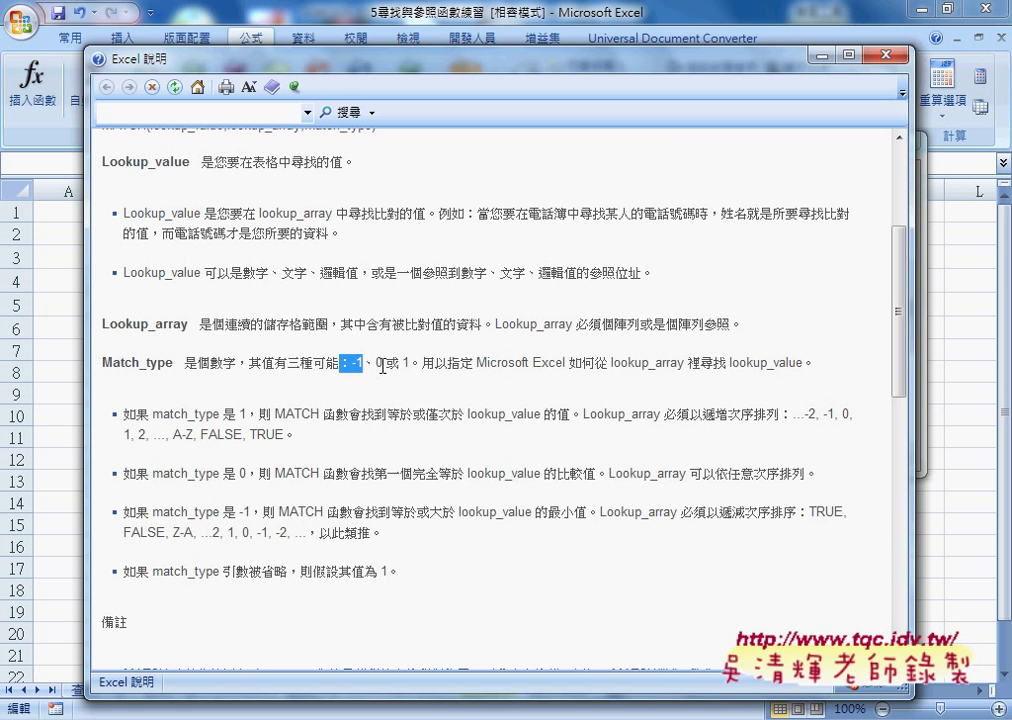
left_click_drag(375, 364, 410, 364)
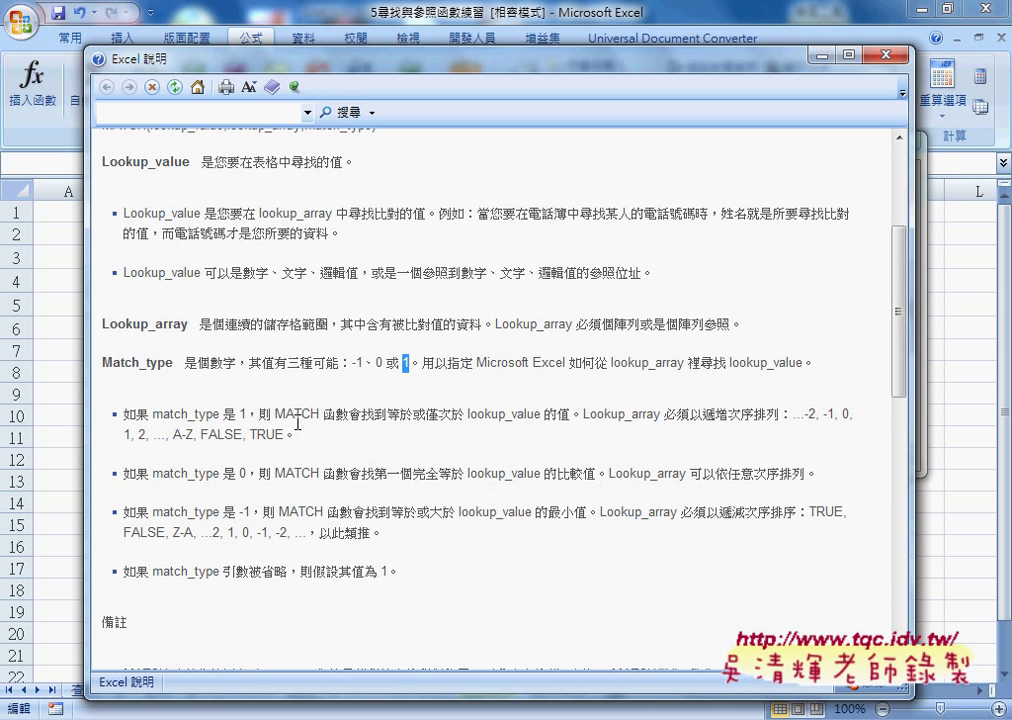
left_click_drag(276, 413, 660, 428)
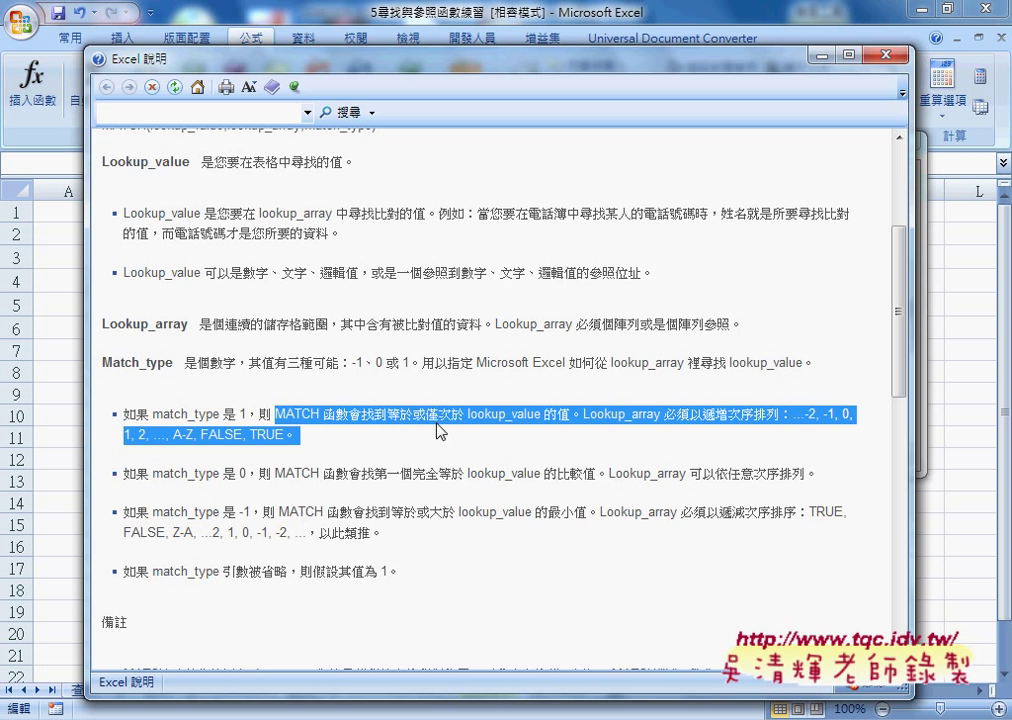
double_click(405, 362)
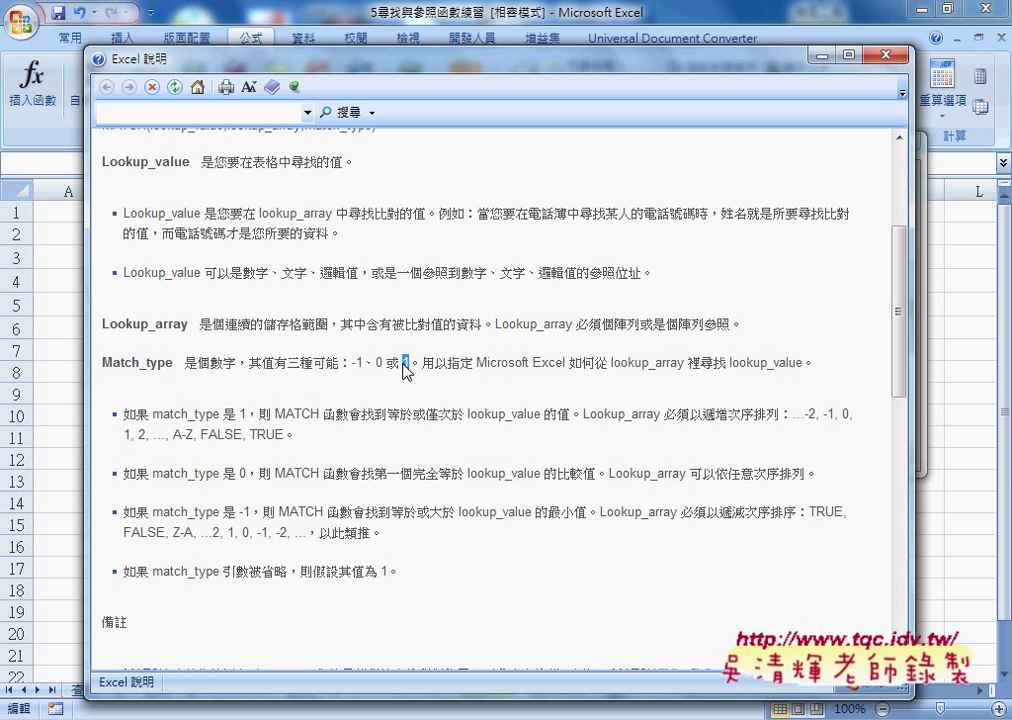
double_click(358, 362)
double_click(378, 362)
- Mark in the help example that =MATCH(41,B2:B5,0) finds 41 at position 4
scroll(485, 390, "down", 5)
scroll(485, 400, "down", 5)
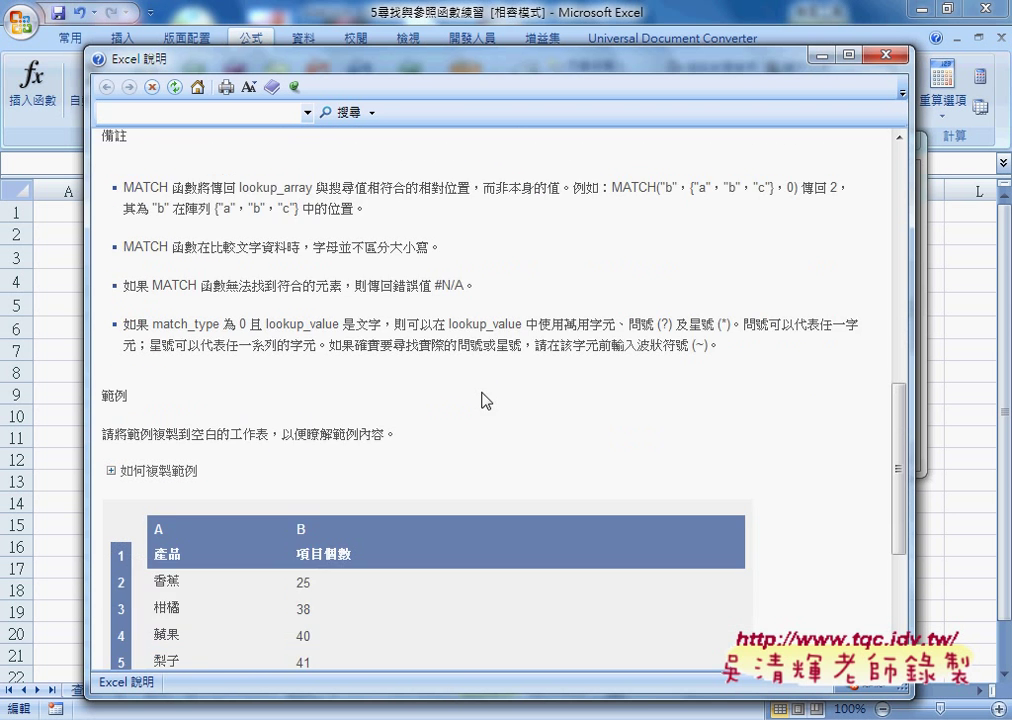
scroll(485, 400, "down", 4)
scroll(483, 399, "down", 3)
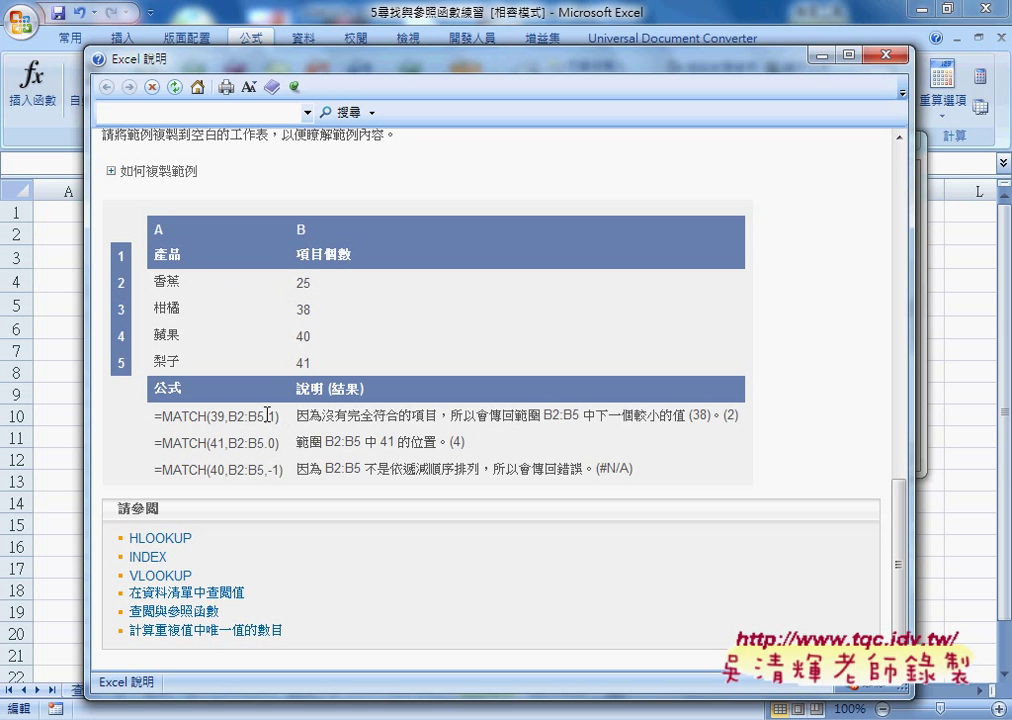
double_click(220, 441)
double_click(301, 364)
mouse_move(298, 368)
left_mouse_down()
mouse_move(318, 395)
mouse_move(381, 348)
left_mouse_up()
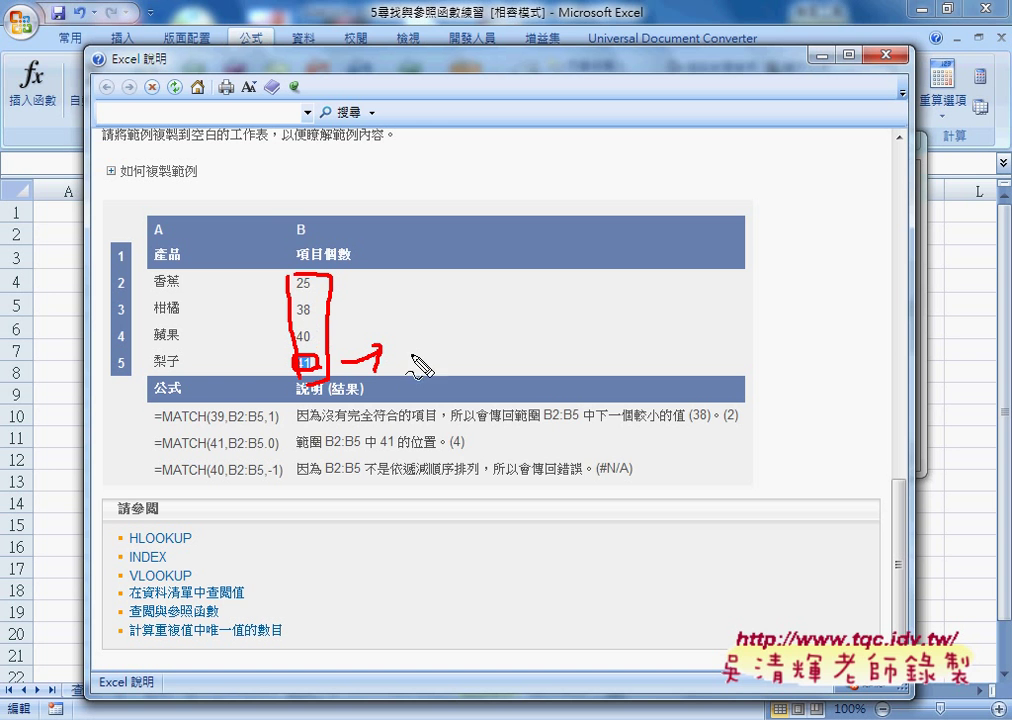
left_click_drag(451, 450, 462, 450)
left_click_drag(420, 348, 423, 380)
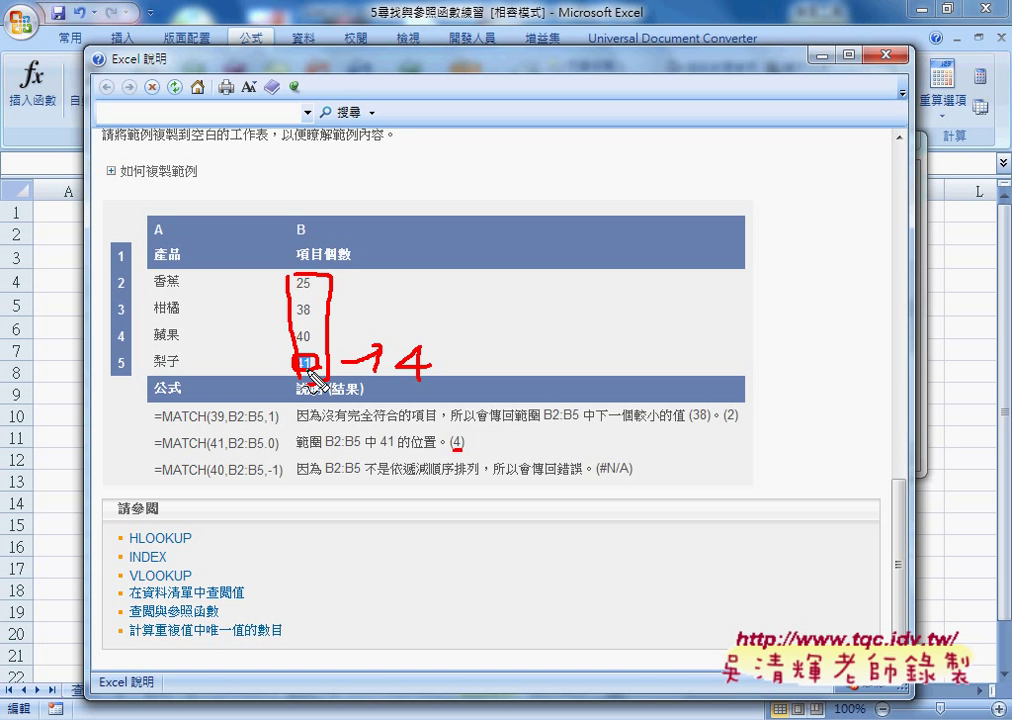
key("Escape")
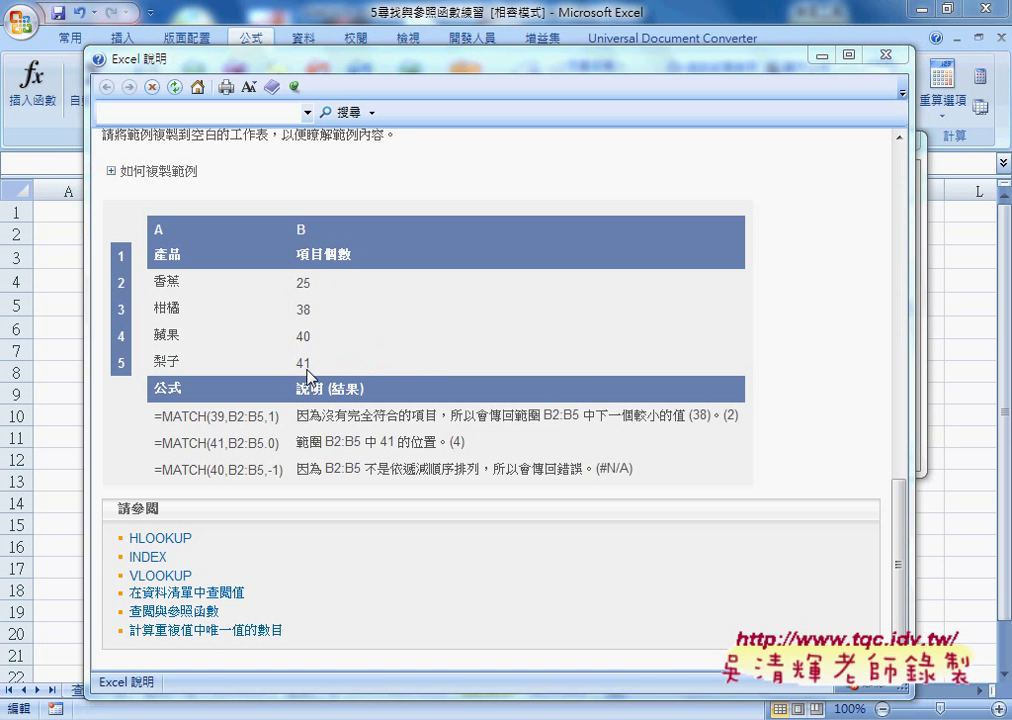
- Close the help, confirm MATCH, and set its Lookup_value to C2
left_click(896, 55)
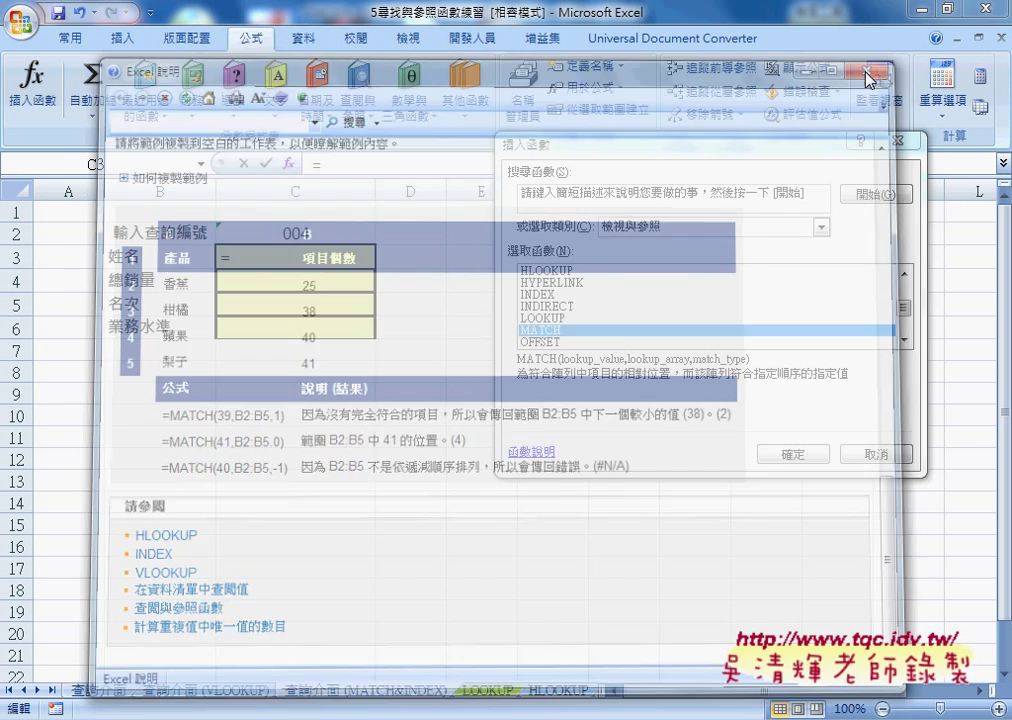
left_click(780, 454)
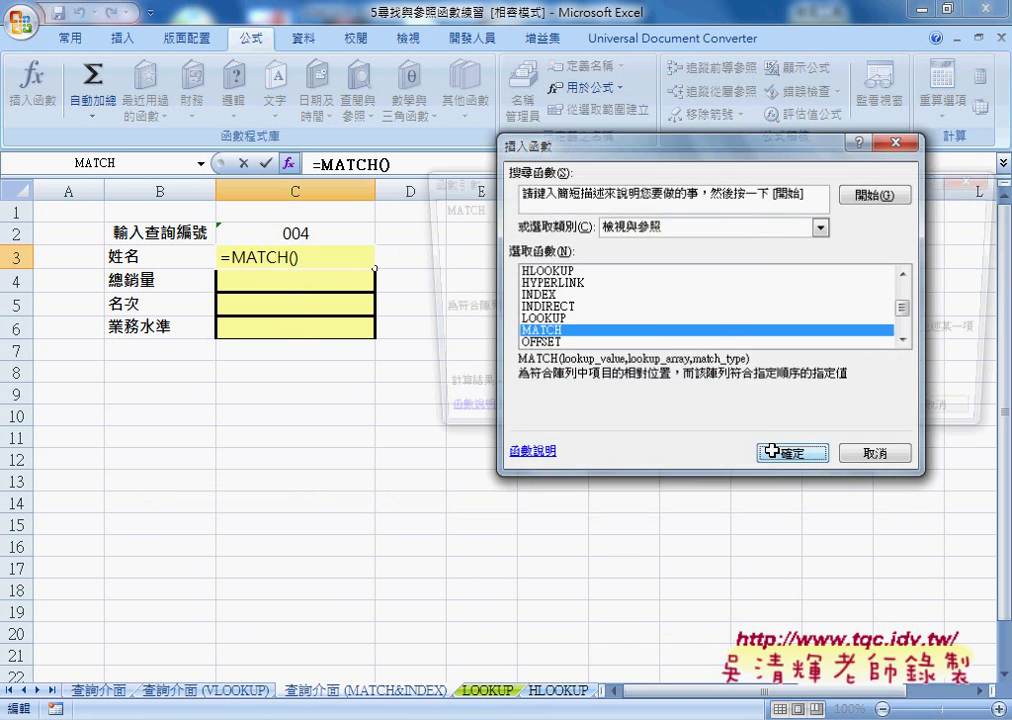
left_click(293, 233)
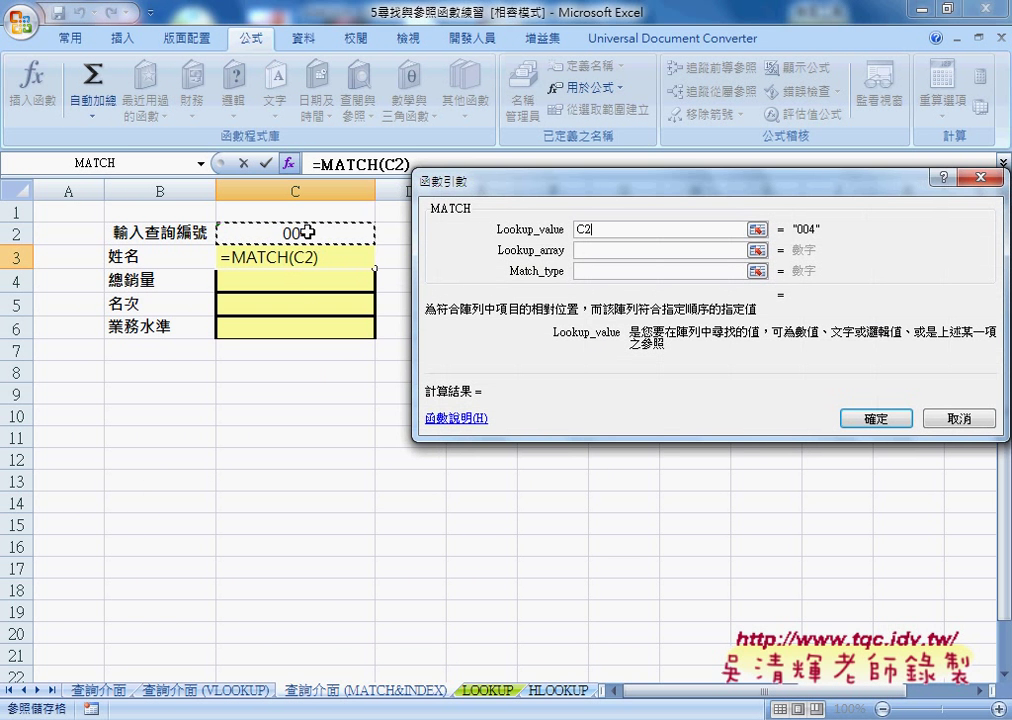
left_click(598, 250)
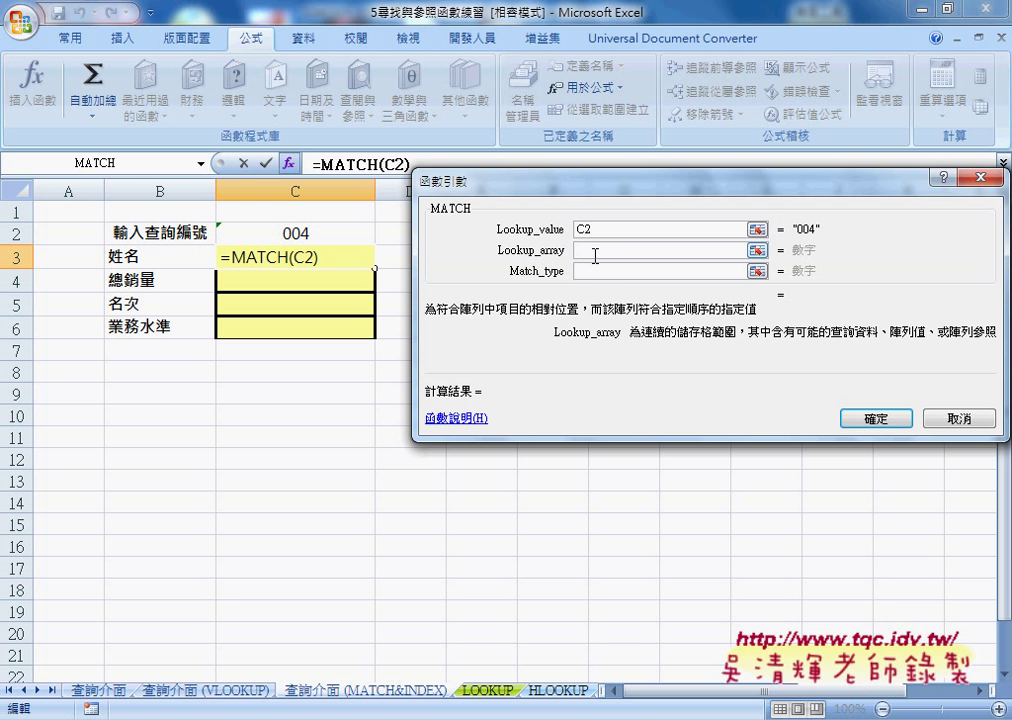
- Paste the named range 編號 into Lookup_array using the F3 name list
key("F3")
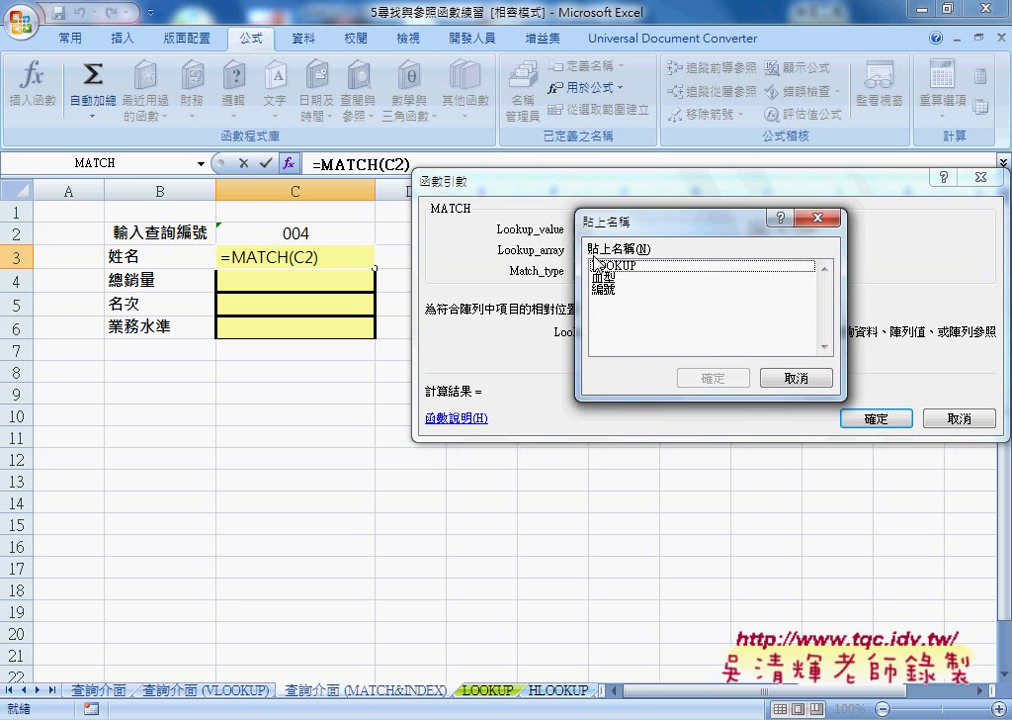
left_click(604, 289)
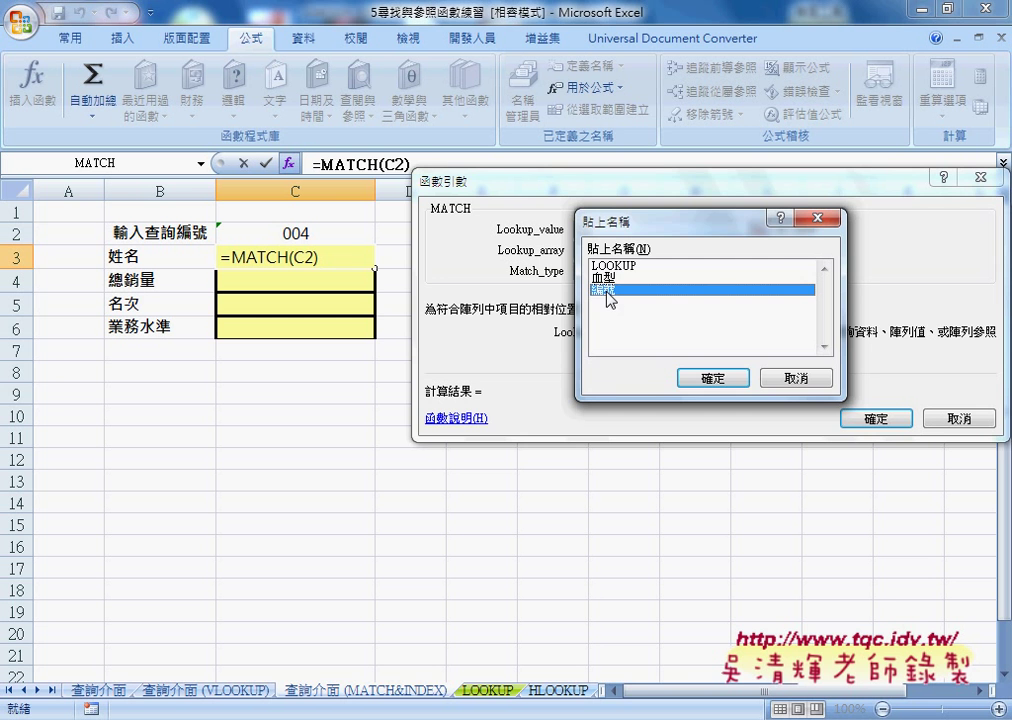
left_click(716, 379)
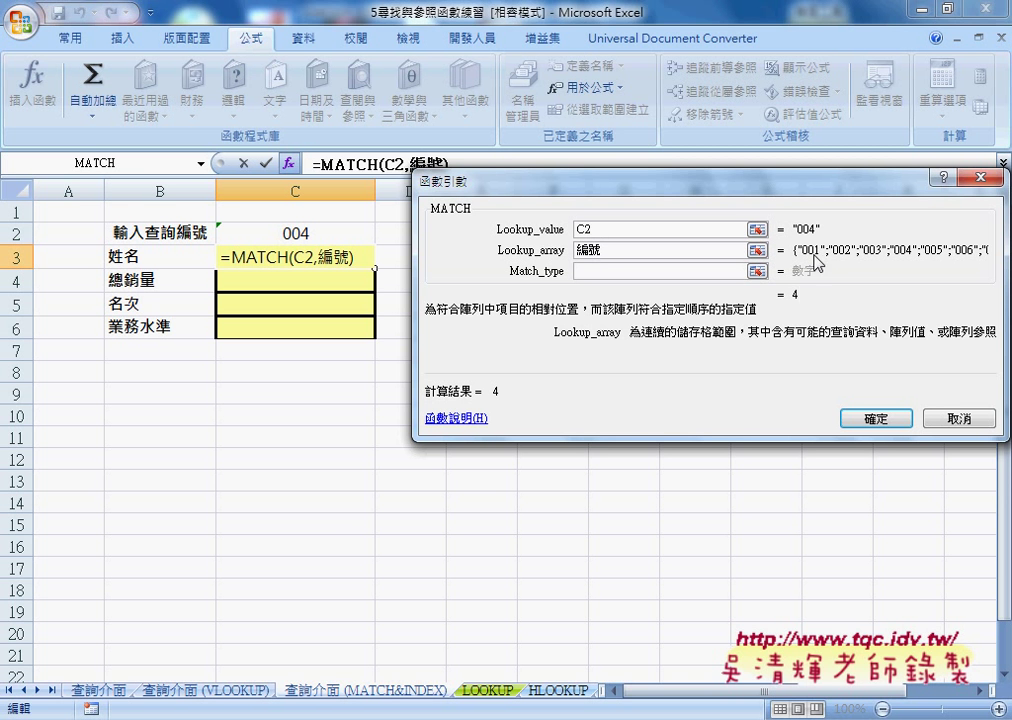
- Set match type 0 to complete =MATCH(C2,編號,0), then select A2:A9 on the LOOKUP sheet
left_click(599, 272)
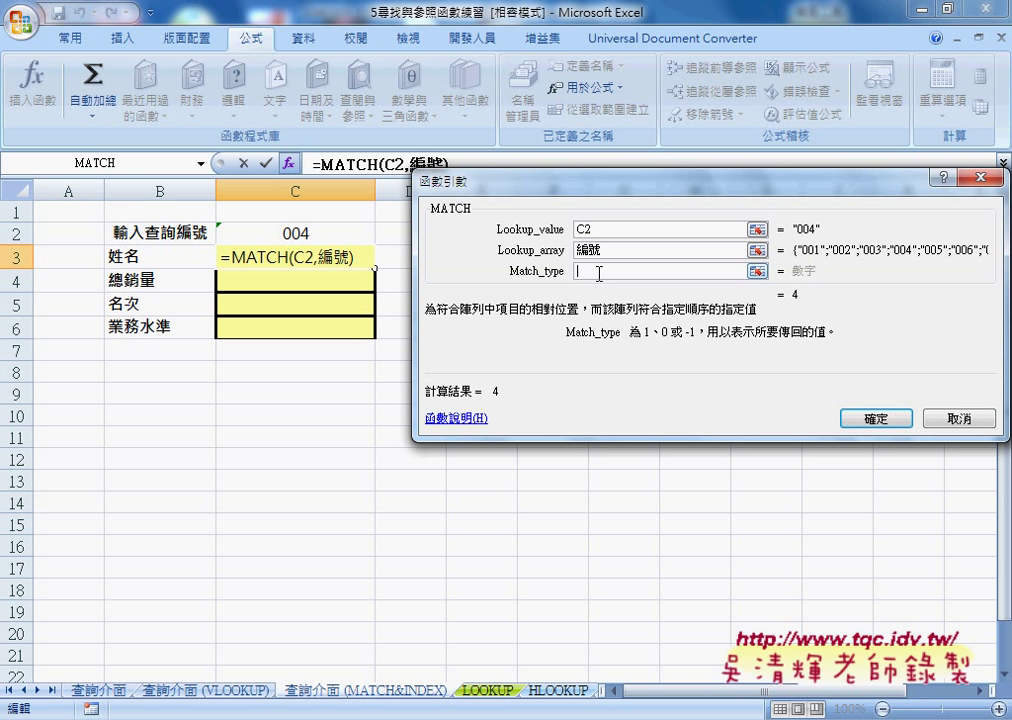
type("0")
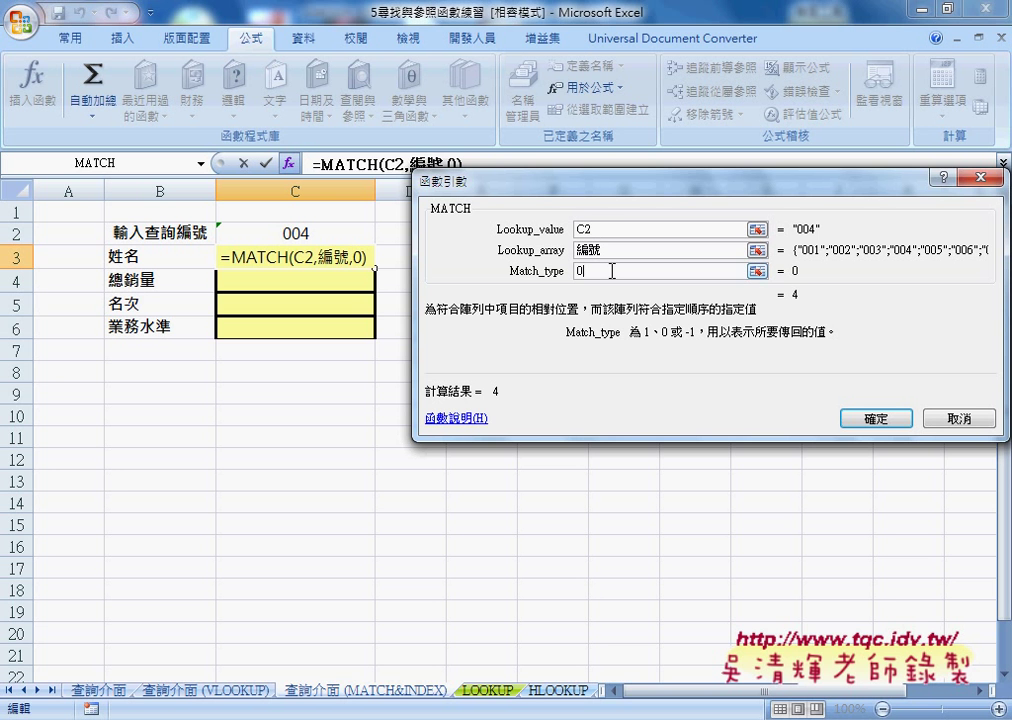
left_click(862, 416)
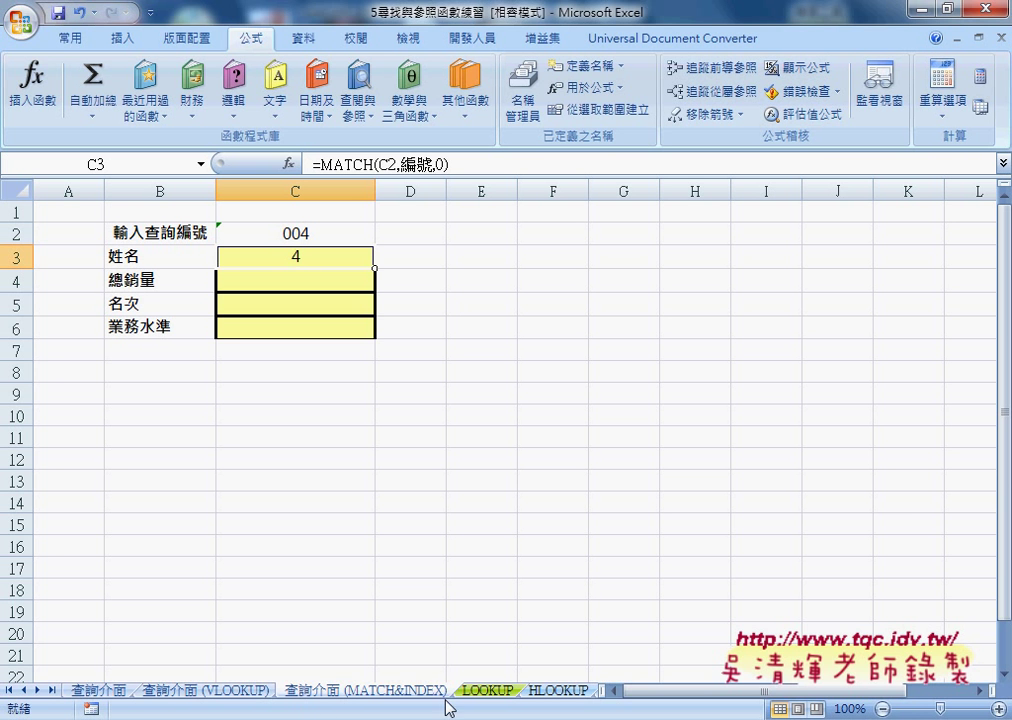
left_click(487, 690)
left_click_drag(67, 230, 63, 387)
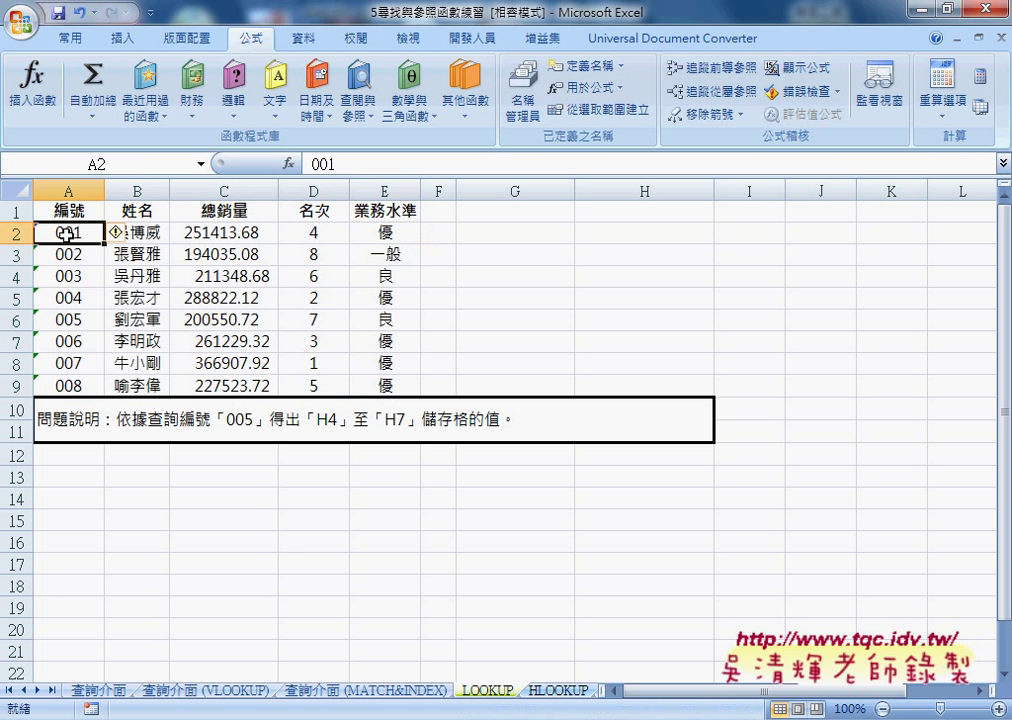